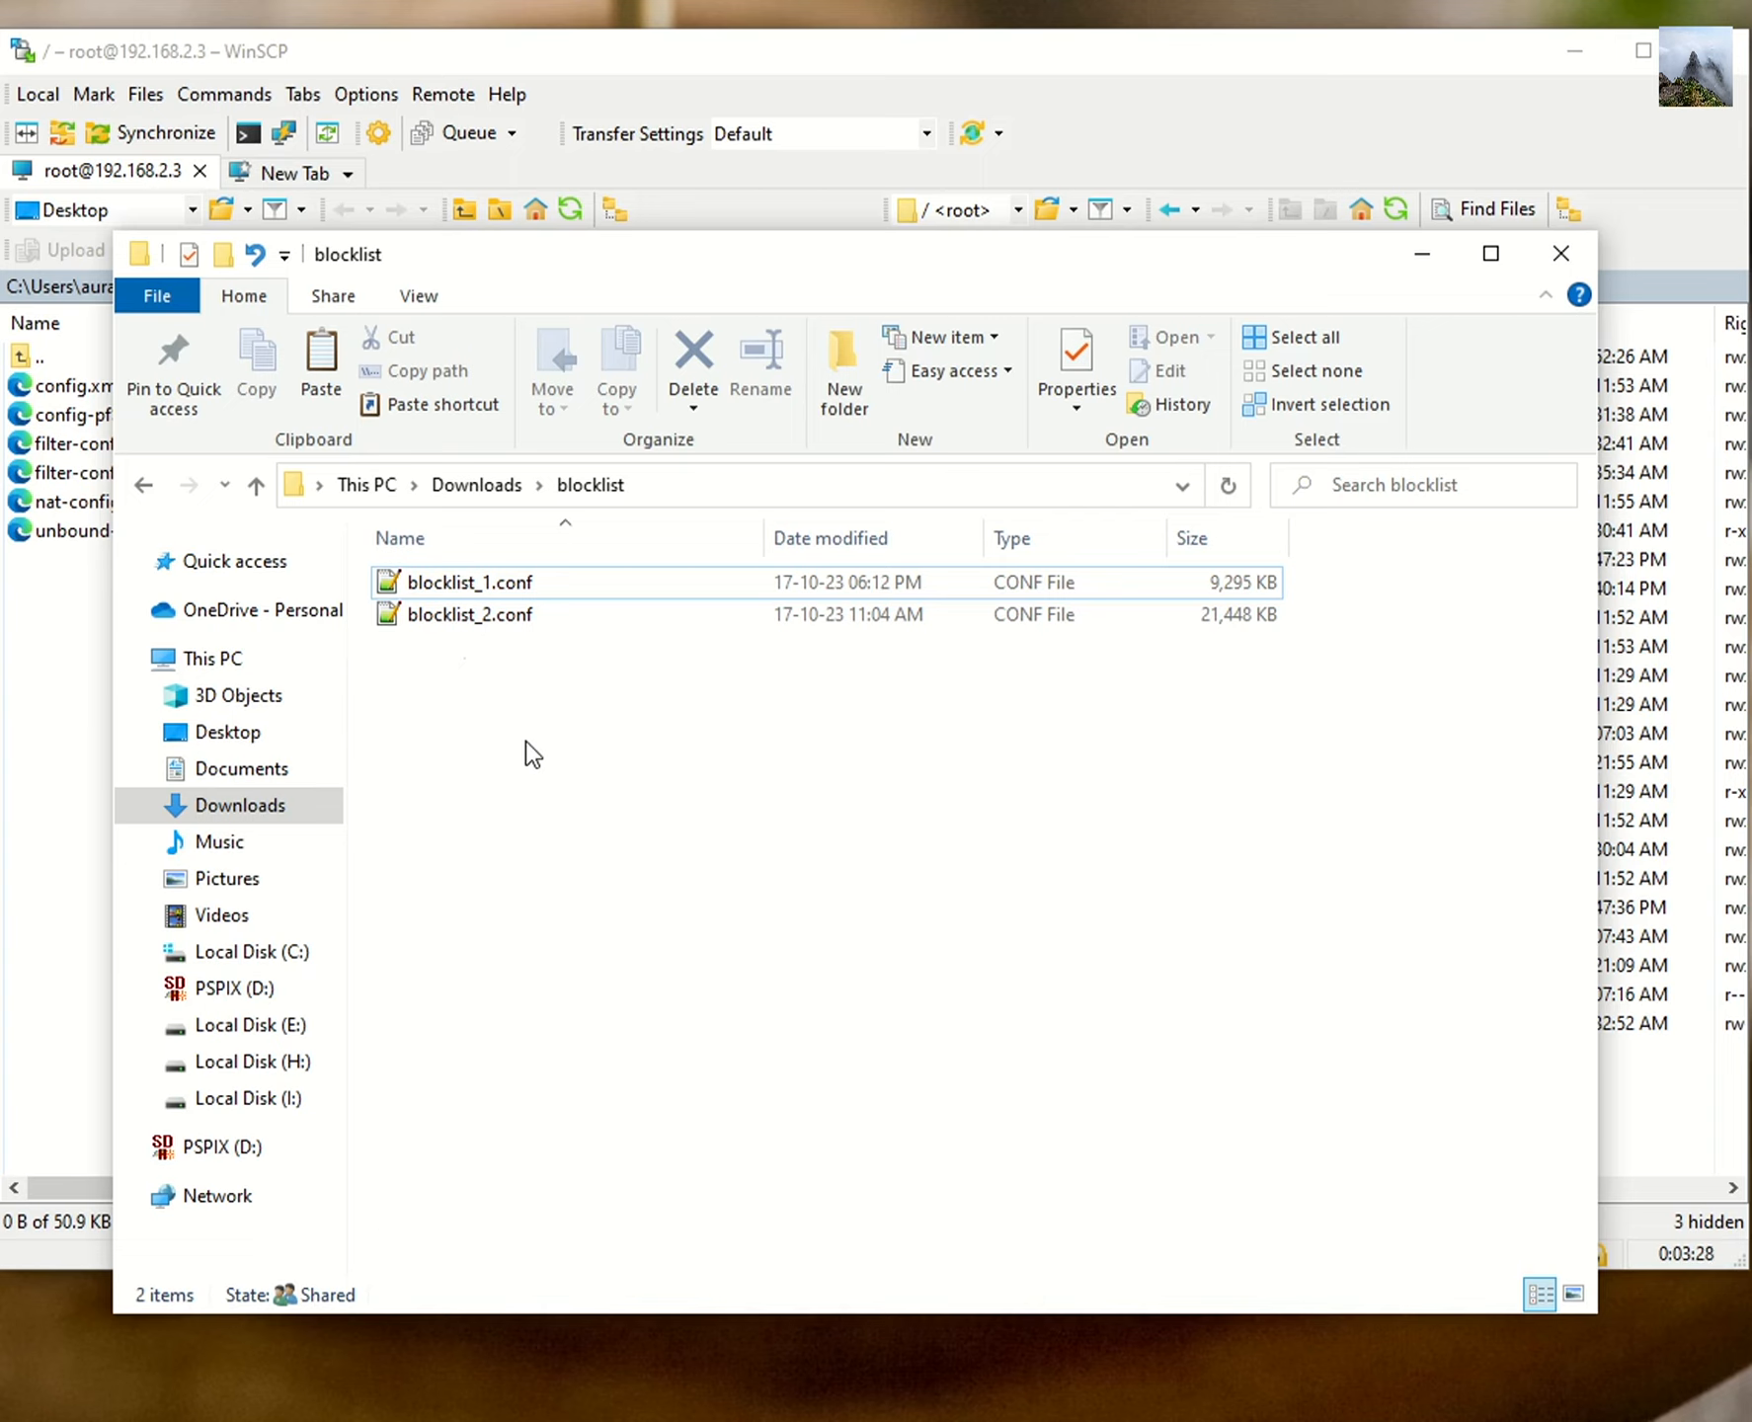
Step: Navigate the WinSCP remote panel to /var/unbound/conf.d on the firewall
left_click(905, 63)
double_click(933, 967)
double_click(944, 1053)
double_click(943, 387)
Step: Copy blocklist_1.conf and blocklist_2.conf from the local blocklist folder
left_click(1071, 1392)
left_click(472, 583)
left_click(469, 614, "ctrl")
right_click(469, 614)
left_click(564, 1017)
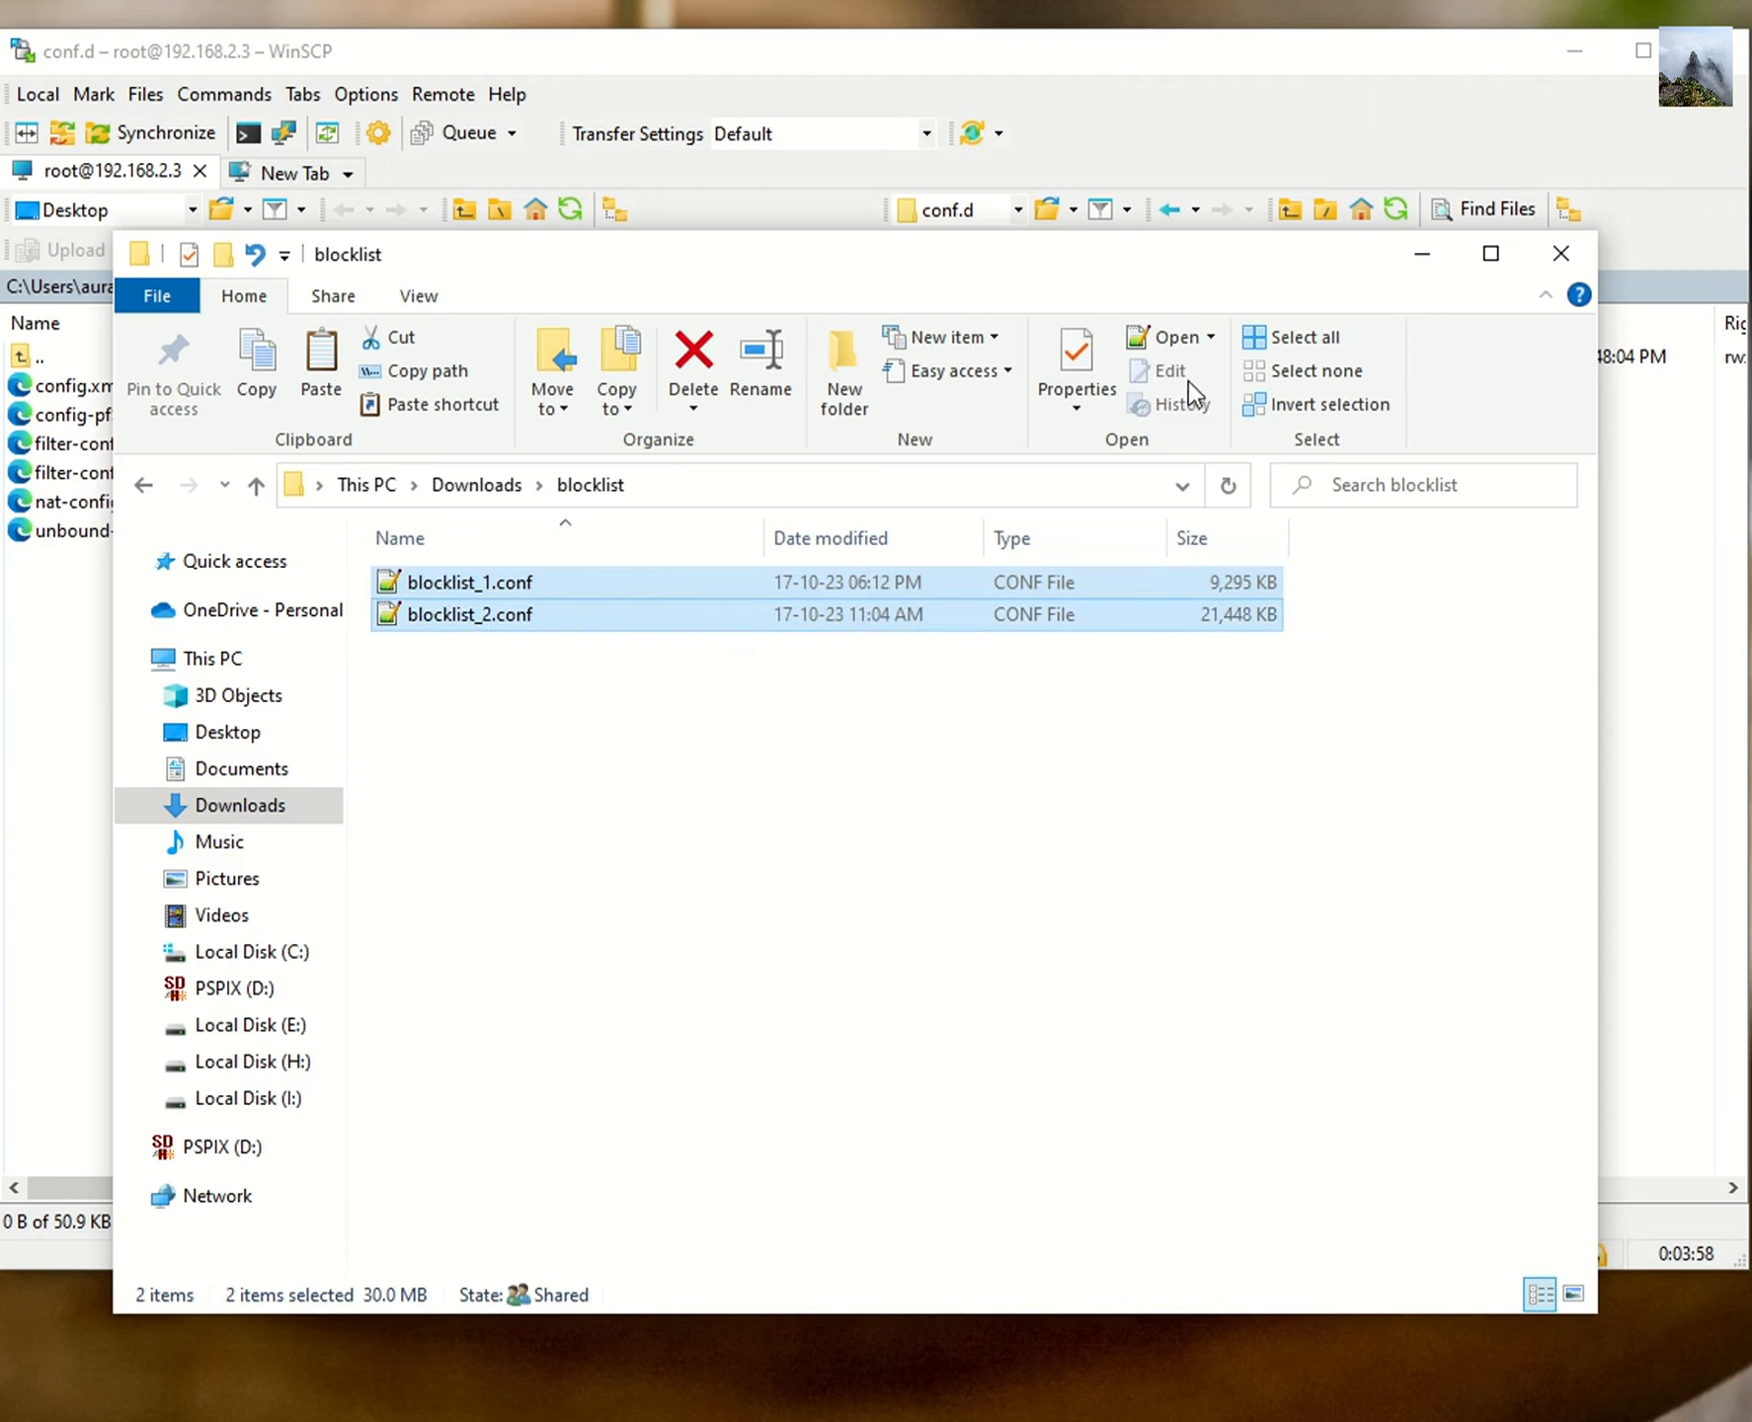
Step: Paste both blocklist files into the remote conf.d folder
left_click(1423, 253)
right_click(1026, 508)
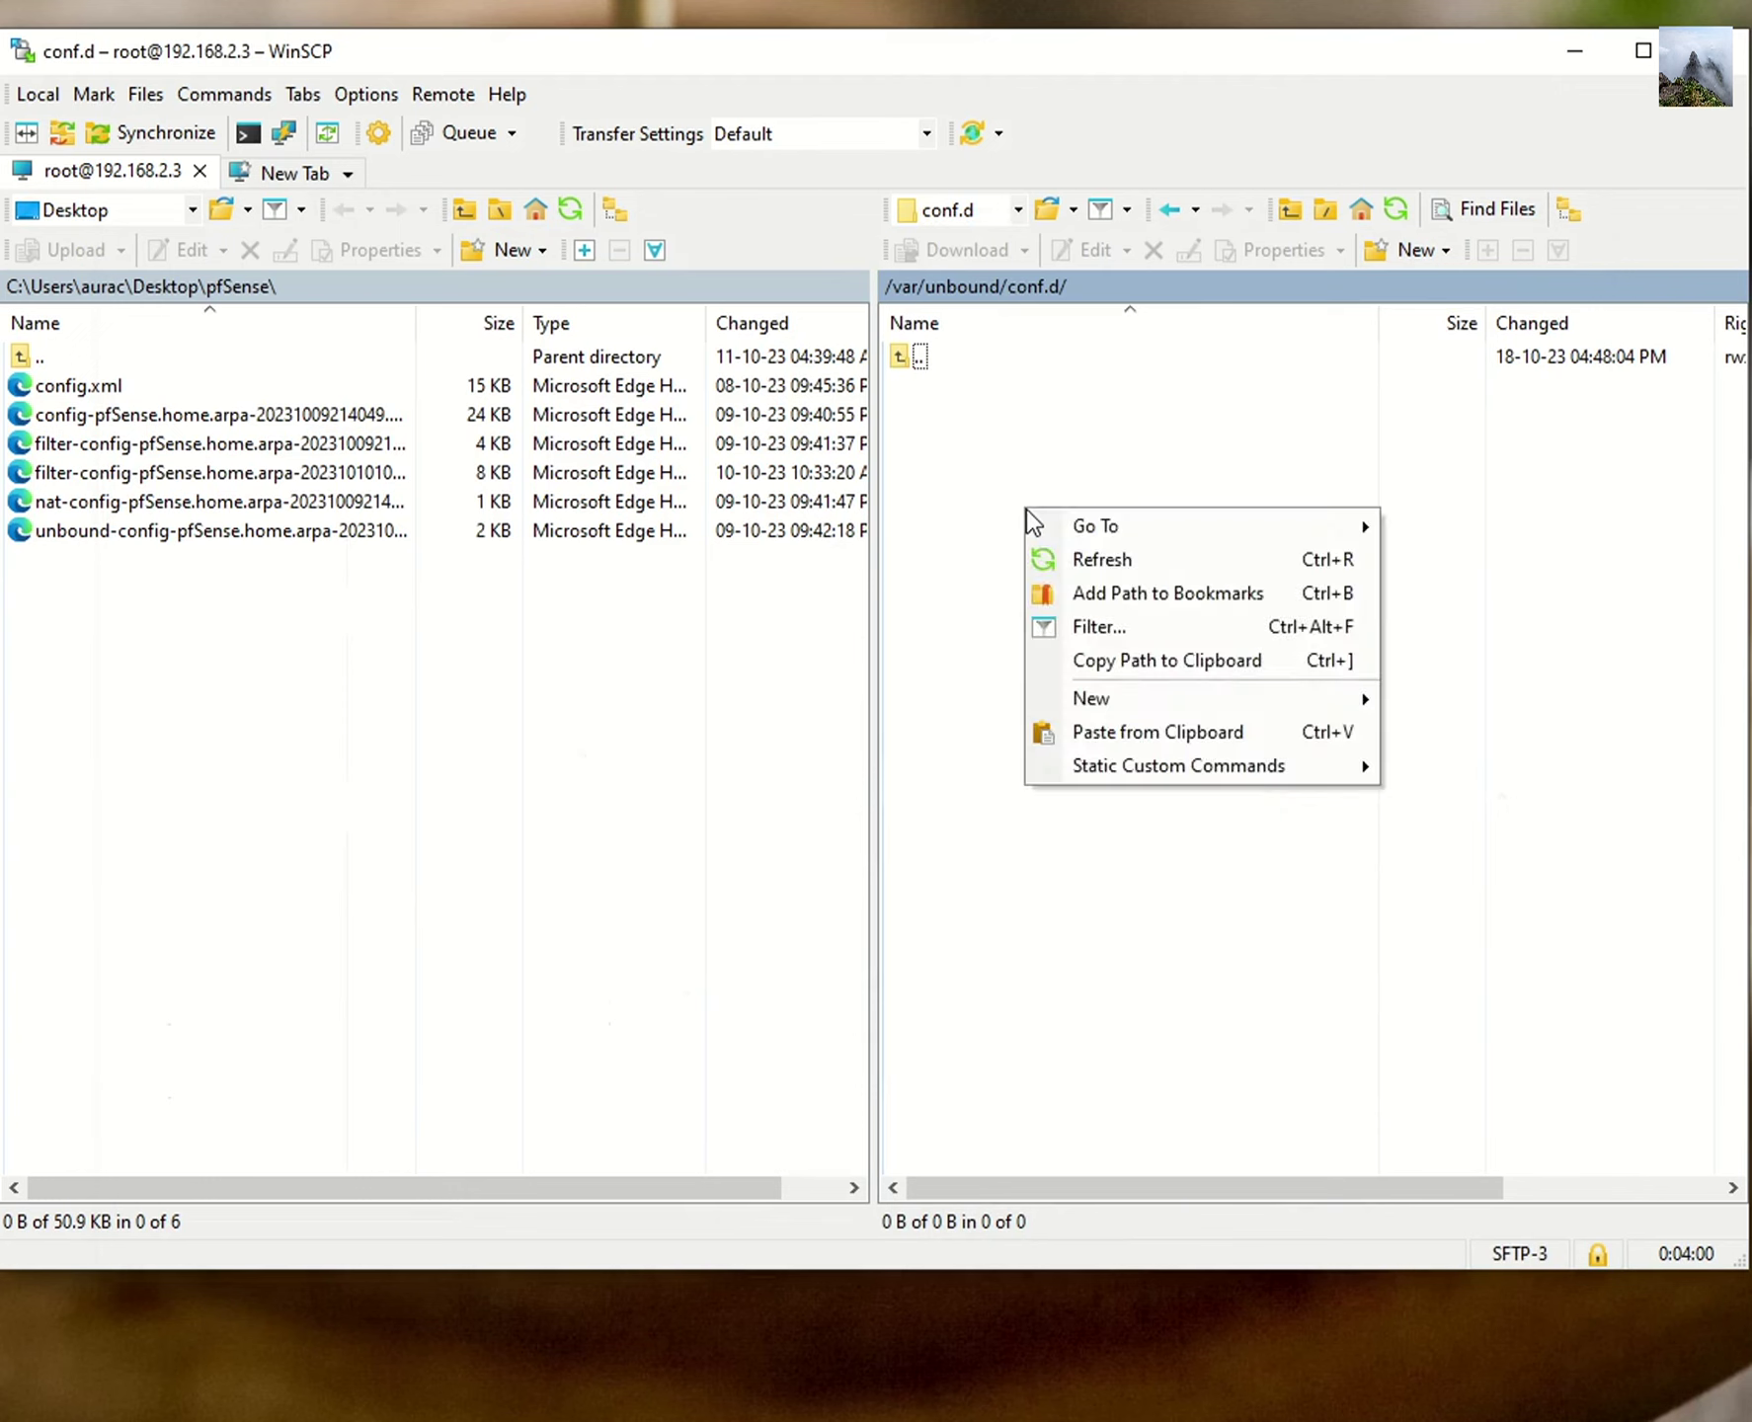
left_click(1111, 739)
Step: Reach the System > General Setup page in the pfSense web configurator
left_click(150, 1347)
left_click(249, 33)
left_click(273, 195)
scroll(663, 930, "down", 2)
Step: Disable DNS Server Override, set 'Use local DNS, ignore remote DNS Servers', and save
left_click(323, 772)
left_click(575, 910)
left_click(531, 975)
scroll(714, 949, "down", 3)
scroll(715, 948, "down", 2)
scroll(714, 948, "down", 5)
scroll(714, 948, "down", 3)
left_click(384, 1265)
scroll(1020, 964, "up", 5)
scroll(1020, 964, "up", 3)
scroll(1020, 964, "up", 3)
scroll(1020, 963, "up", 2)
scroll(1054, 917, "up", 1)
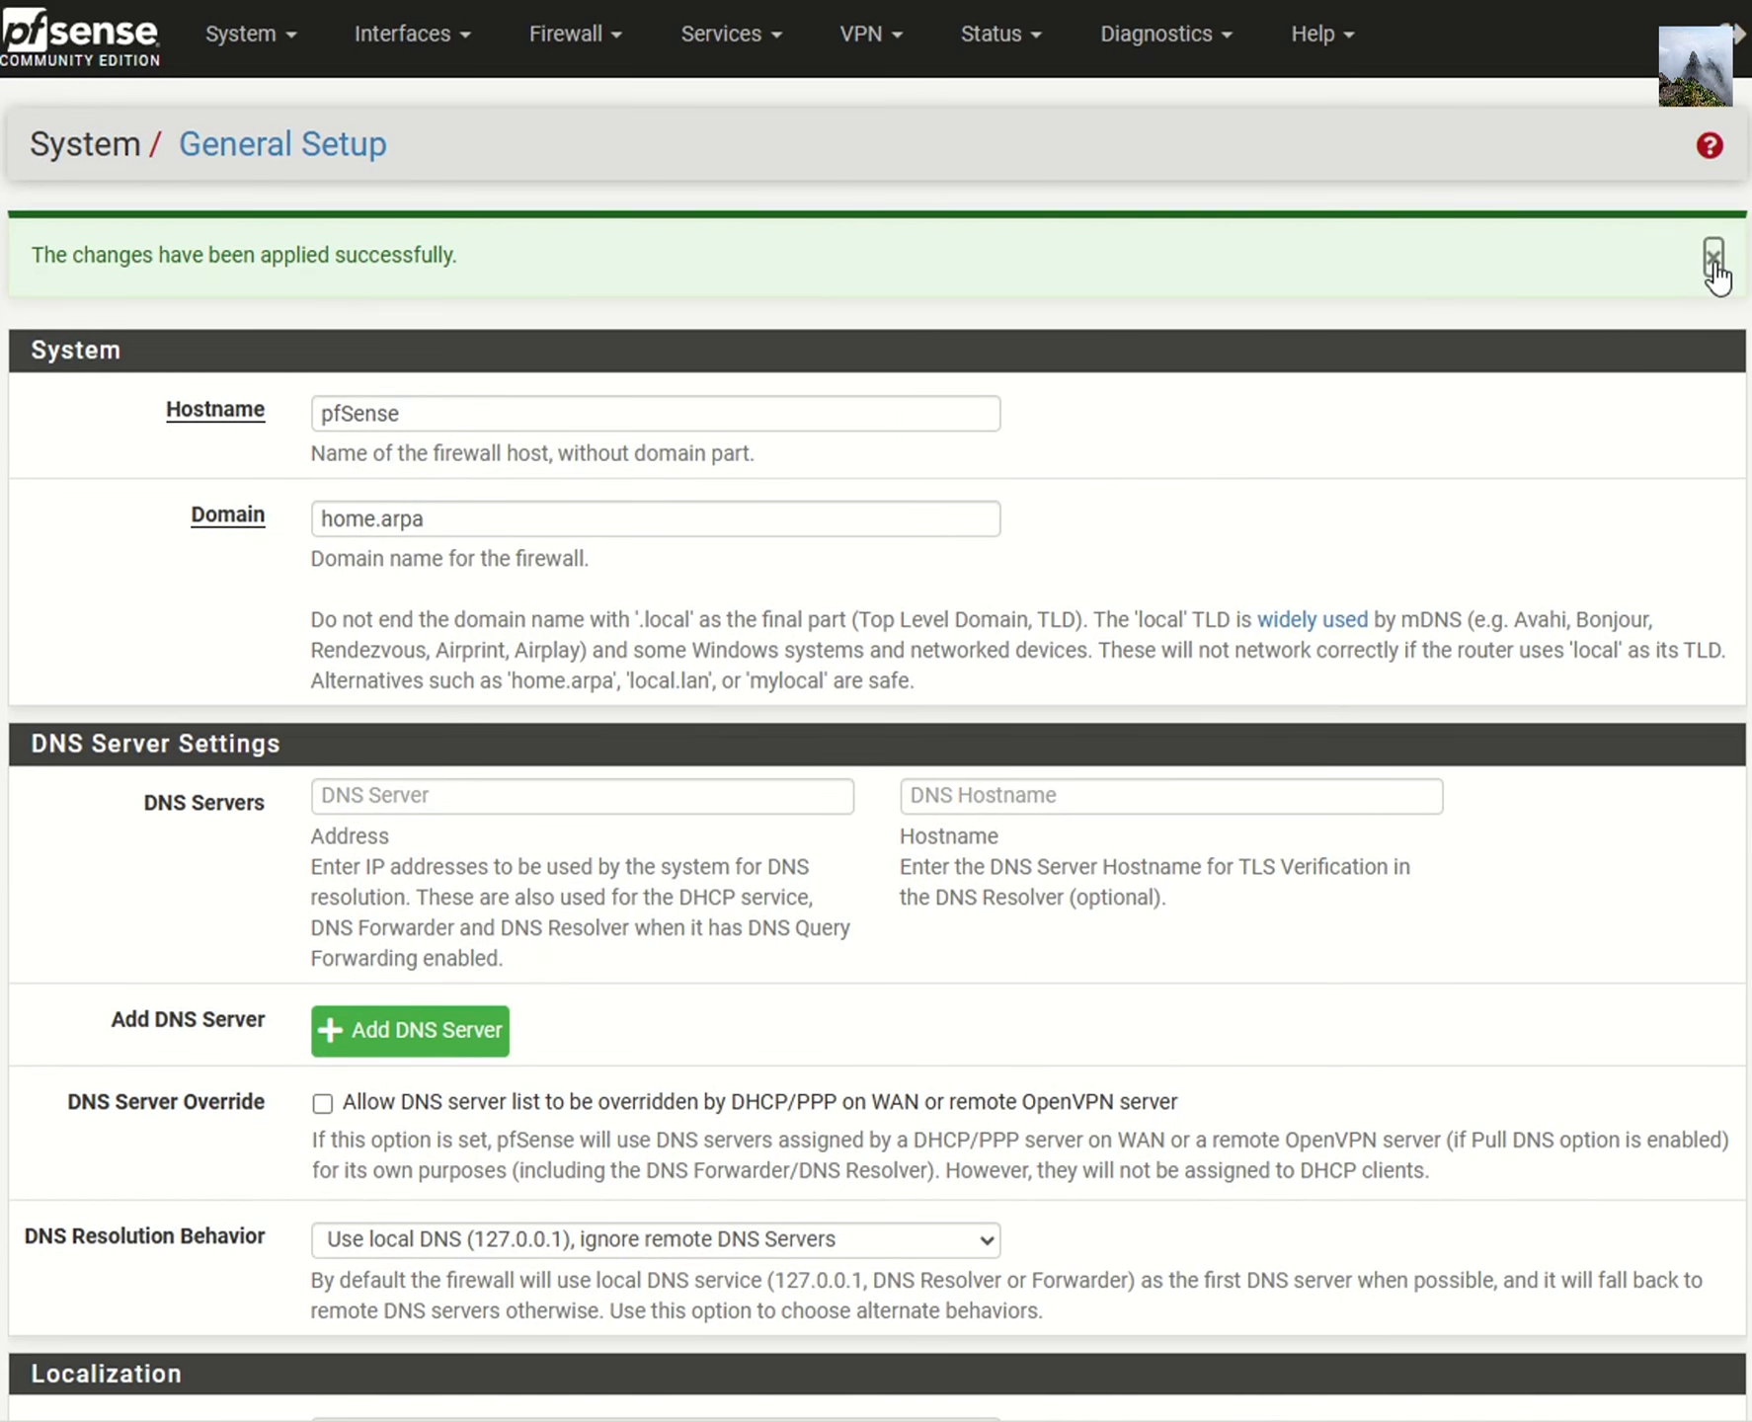
Step: Dismiss the save notice and go to Services > DNS Resolver General Settings
left_click(1713, 257)
left_click(695, 46)
left_click(736, 472)
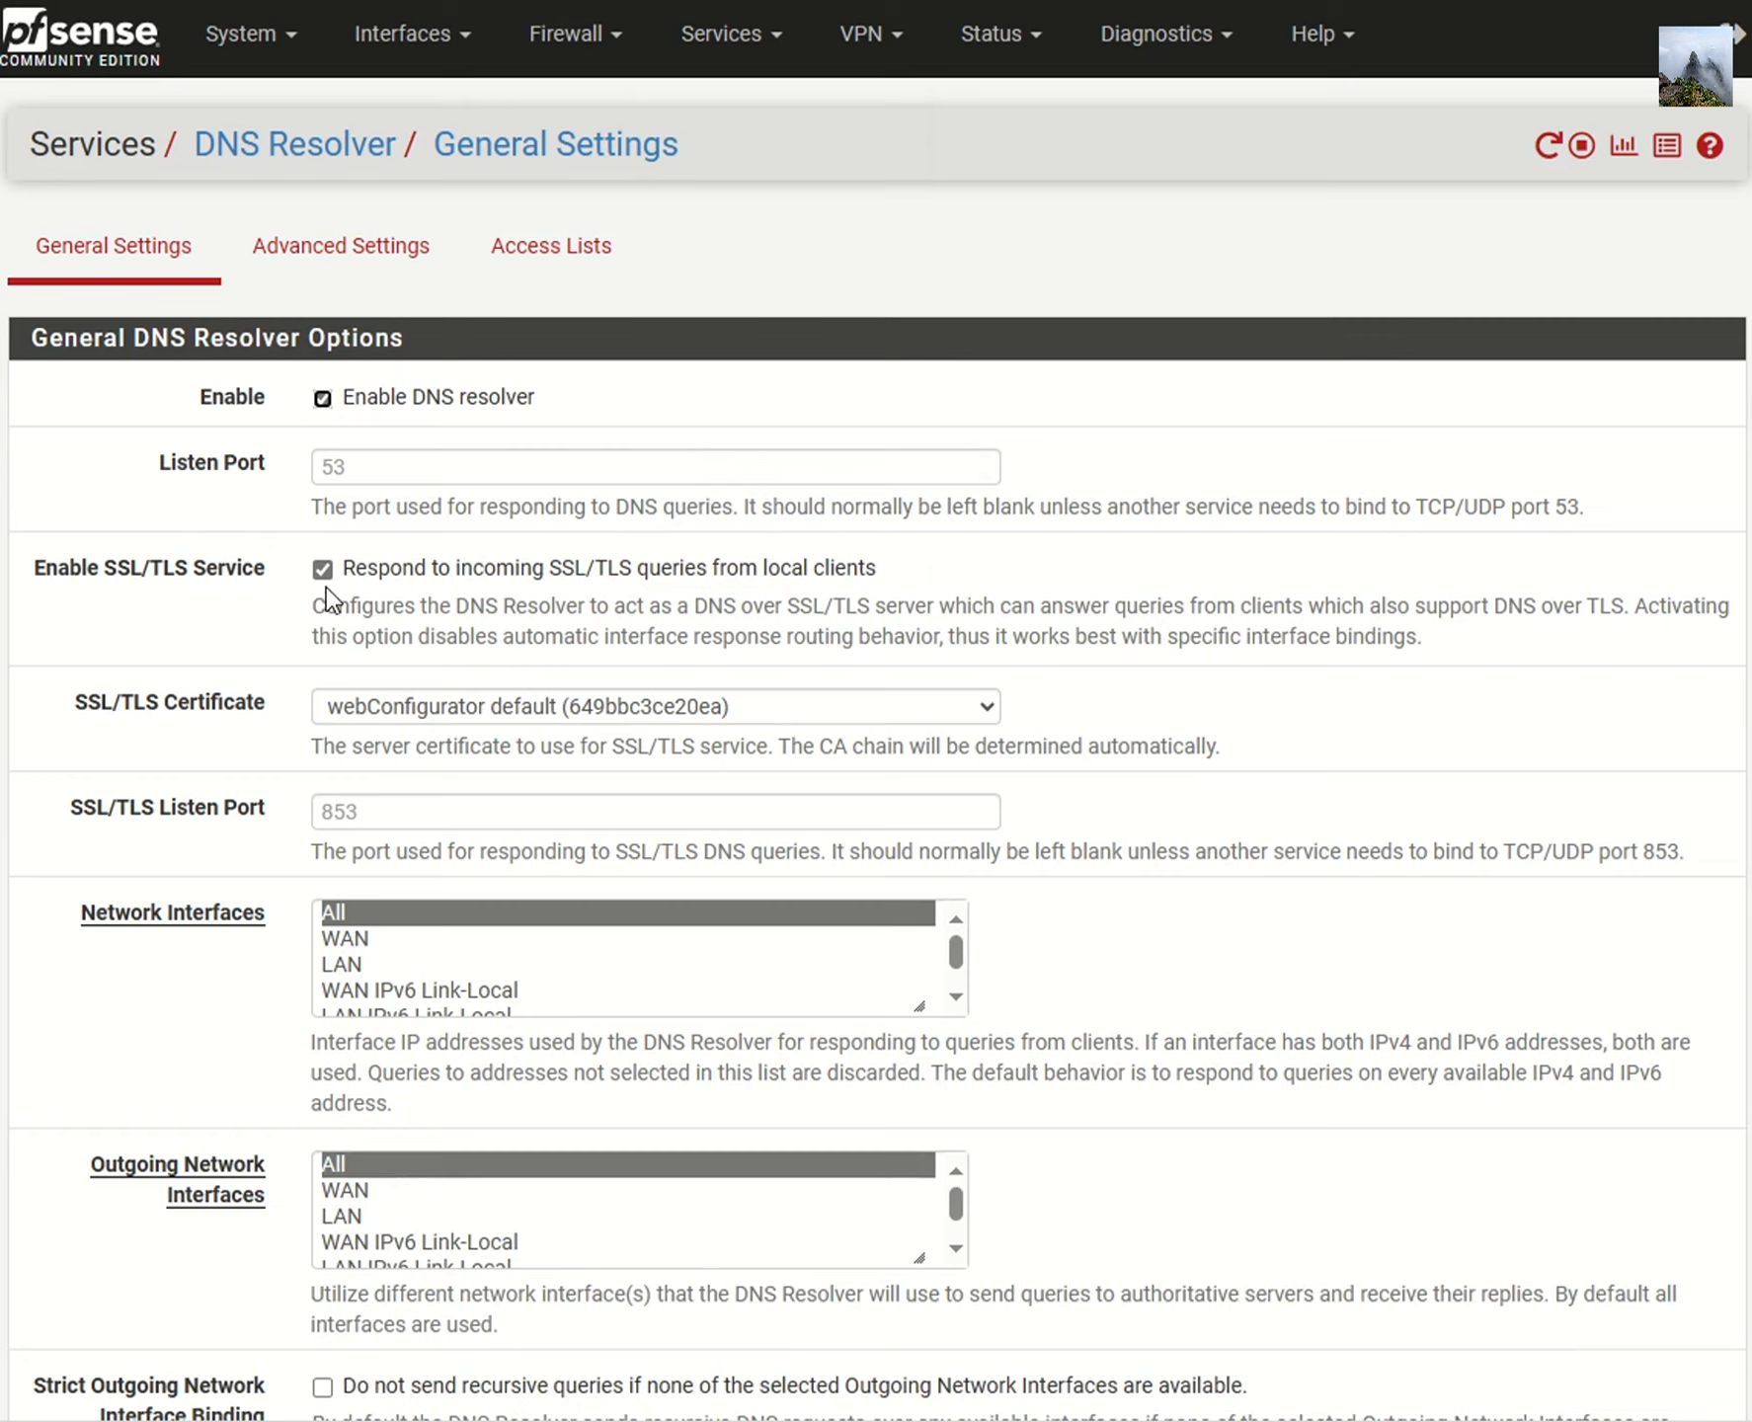
scroll(202, 895, "down", 2)
scroll(281, 999, "down", 2)
scroll(267, 1032, "down", 2)
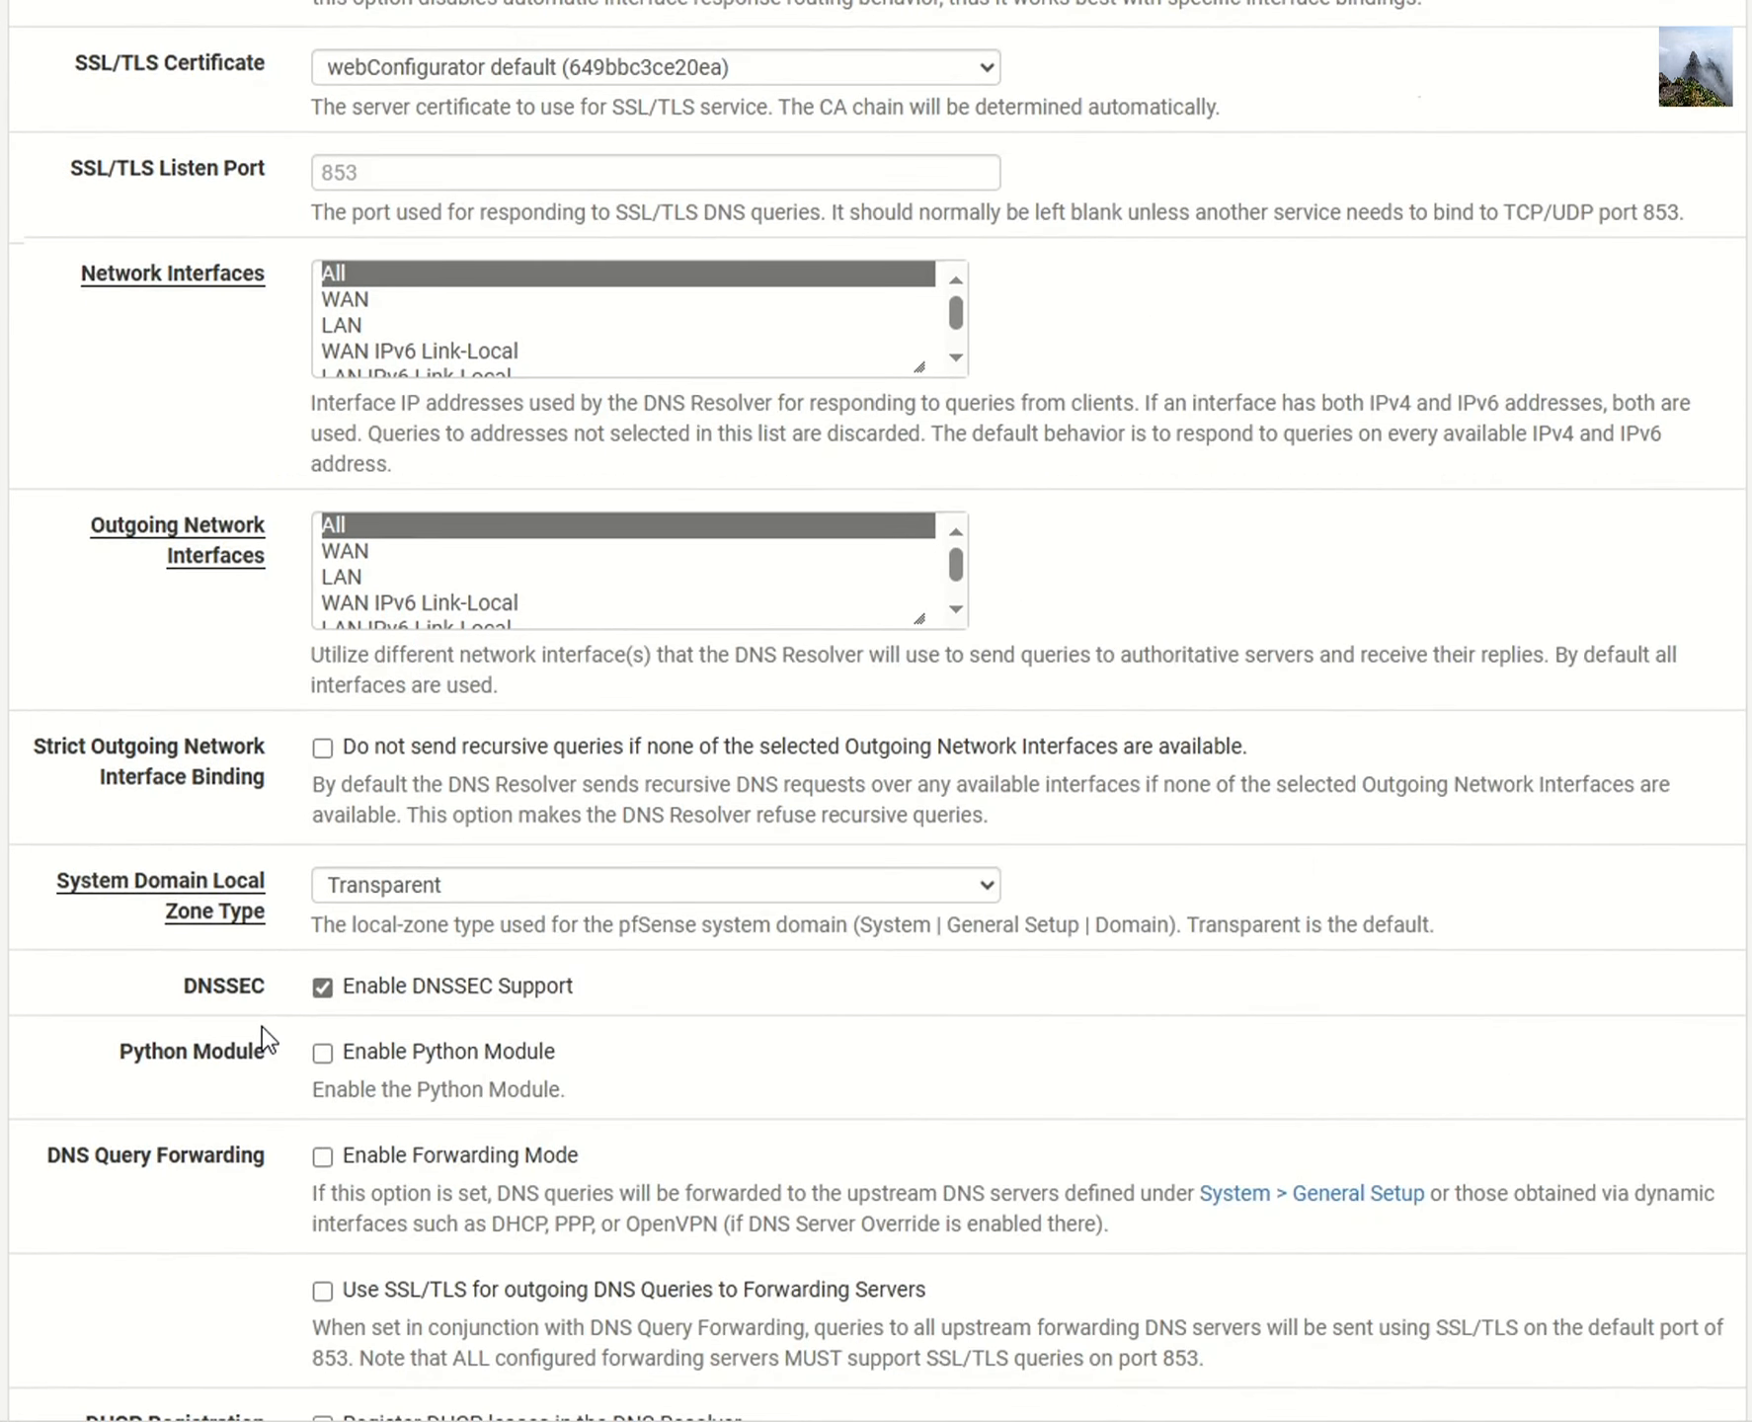
scroll(260, 988, "down", 3)
scroll(404, 950, "down", 2)
scroll(397, 957, "down", 1)
scroll(391, 964, "down", 3)
Step: Reveal Custom options and enter 'forward-zone:' and 'name: .' on separate lines
left_click(432, 832)
left_click(429, 903)
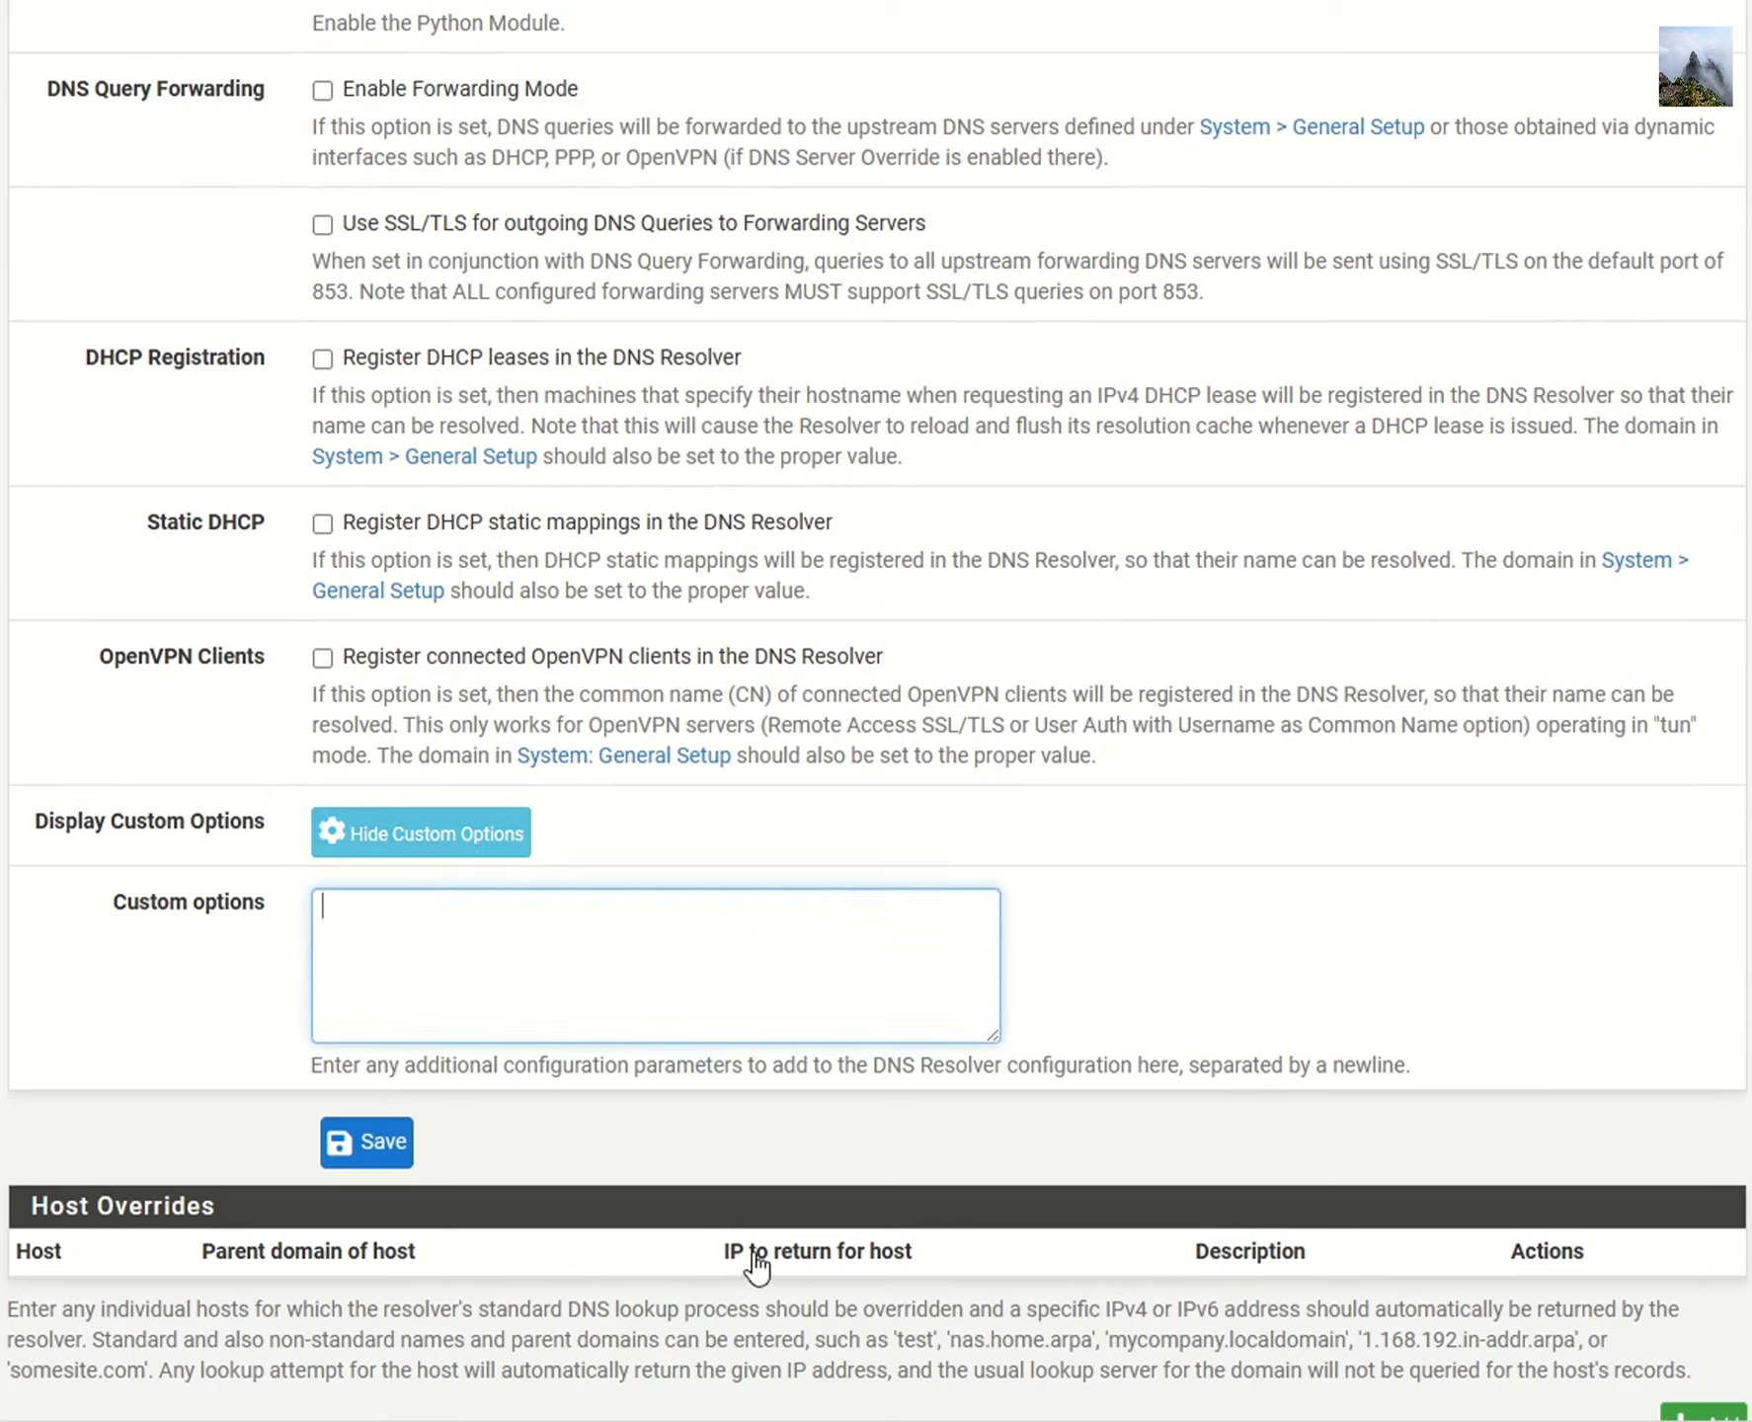
type("fo")
type("rward-zone:")
key("Return")
type("name: .")
key("Return")
type("f")
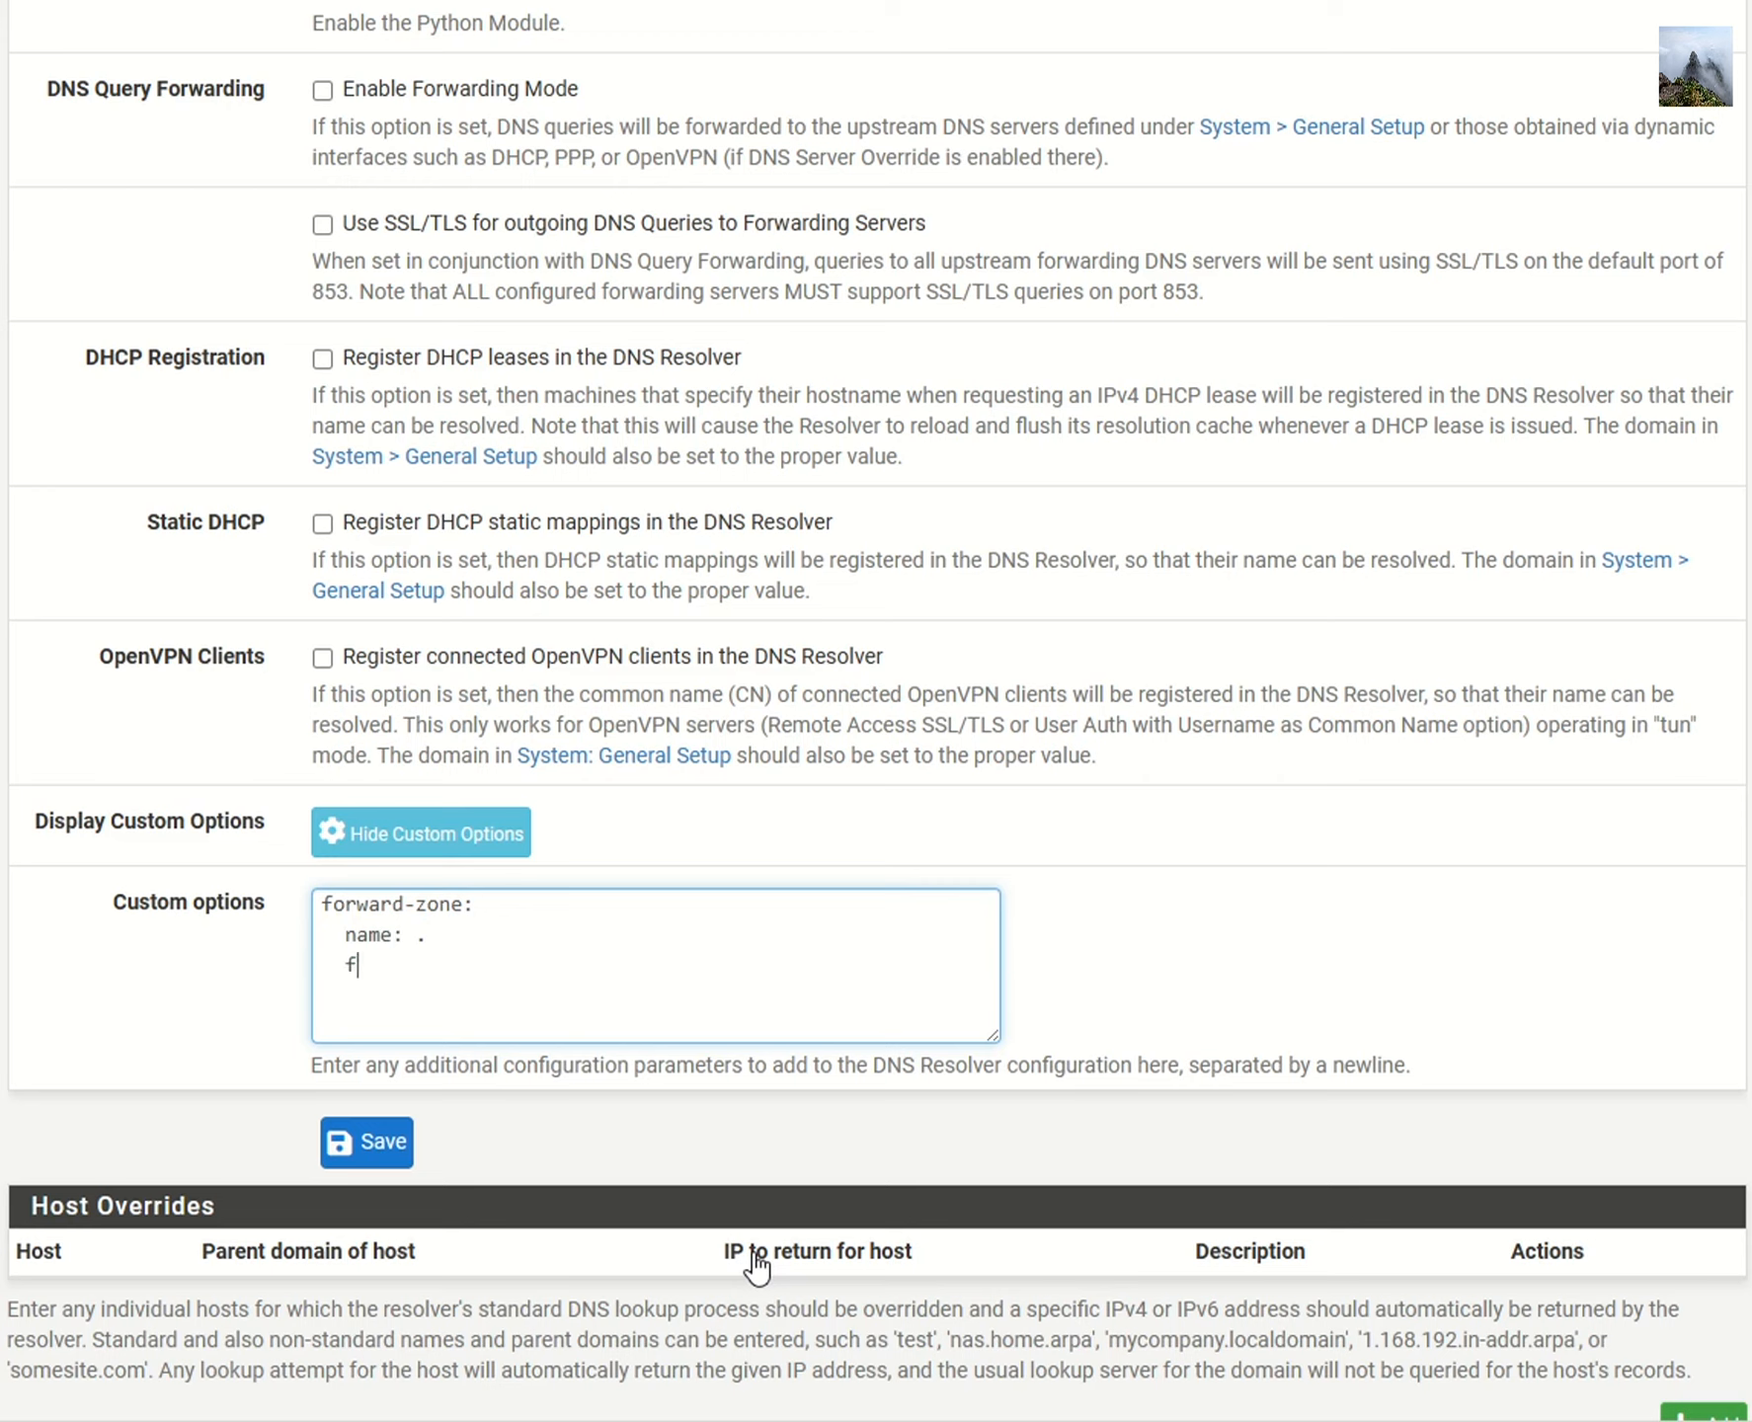
type("orward-addr")
type(":")
type(" 8.8.8.8")
type("@")
type("853 ")
type("  forward-addr")
type(":")
type(" 8.8.")
type("4.4")
type("&")
Step: Add forward-addr 8.8.8.8@853 and 8.8.4.4@853, forward-first: no, forward-tls-upstream: yes, server: and include: /var/unbound/conf.d/*.conf
key("BackSpace")
type("@853")
key("Return")
type("forward-first: no")
key("Return")
type("forward-tls-upd")
key("BackSpace")
type("stream: yes")
key("Return")
type("server:")
key("Return")
type("include:  /var/unbound/conf.d/*.co")
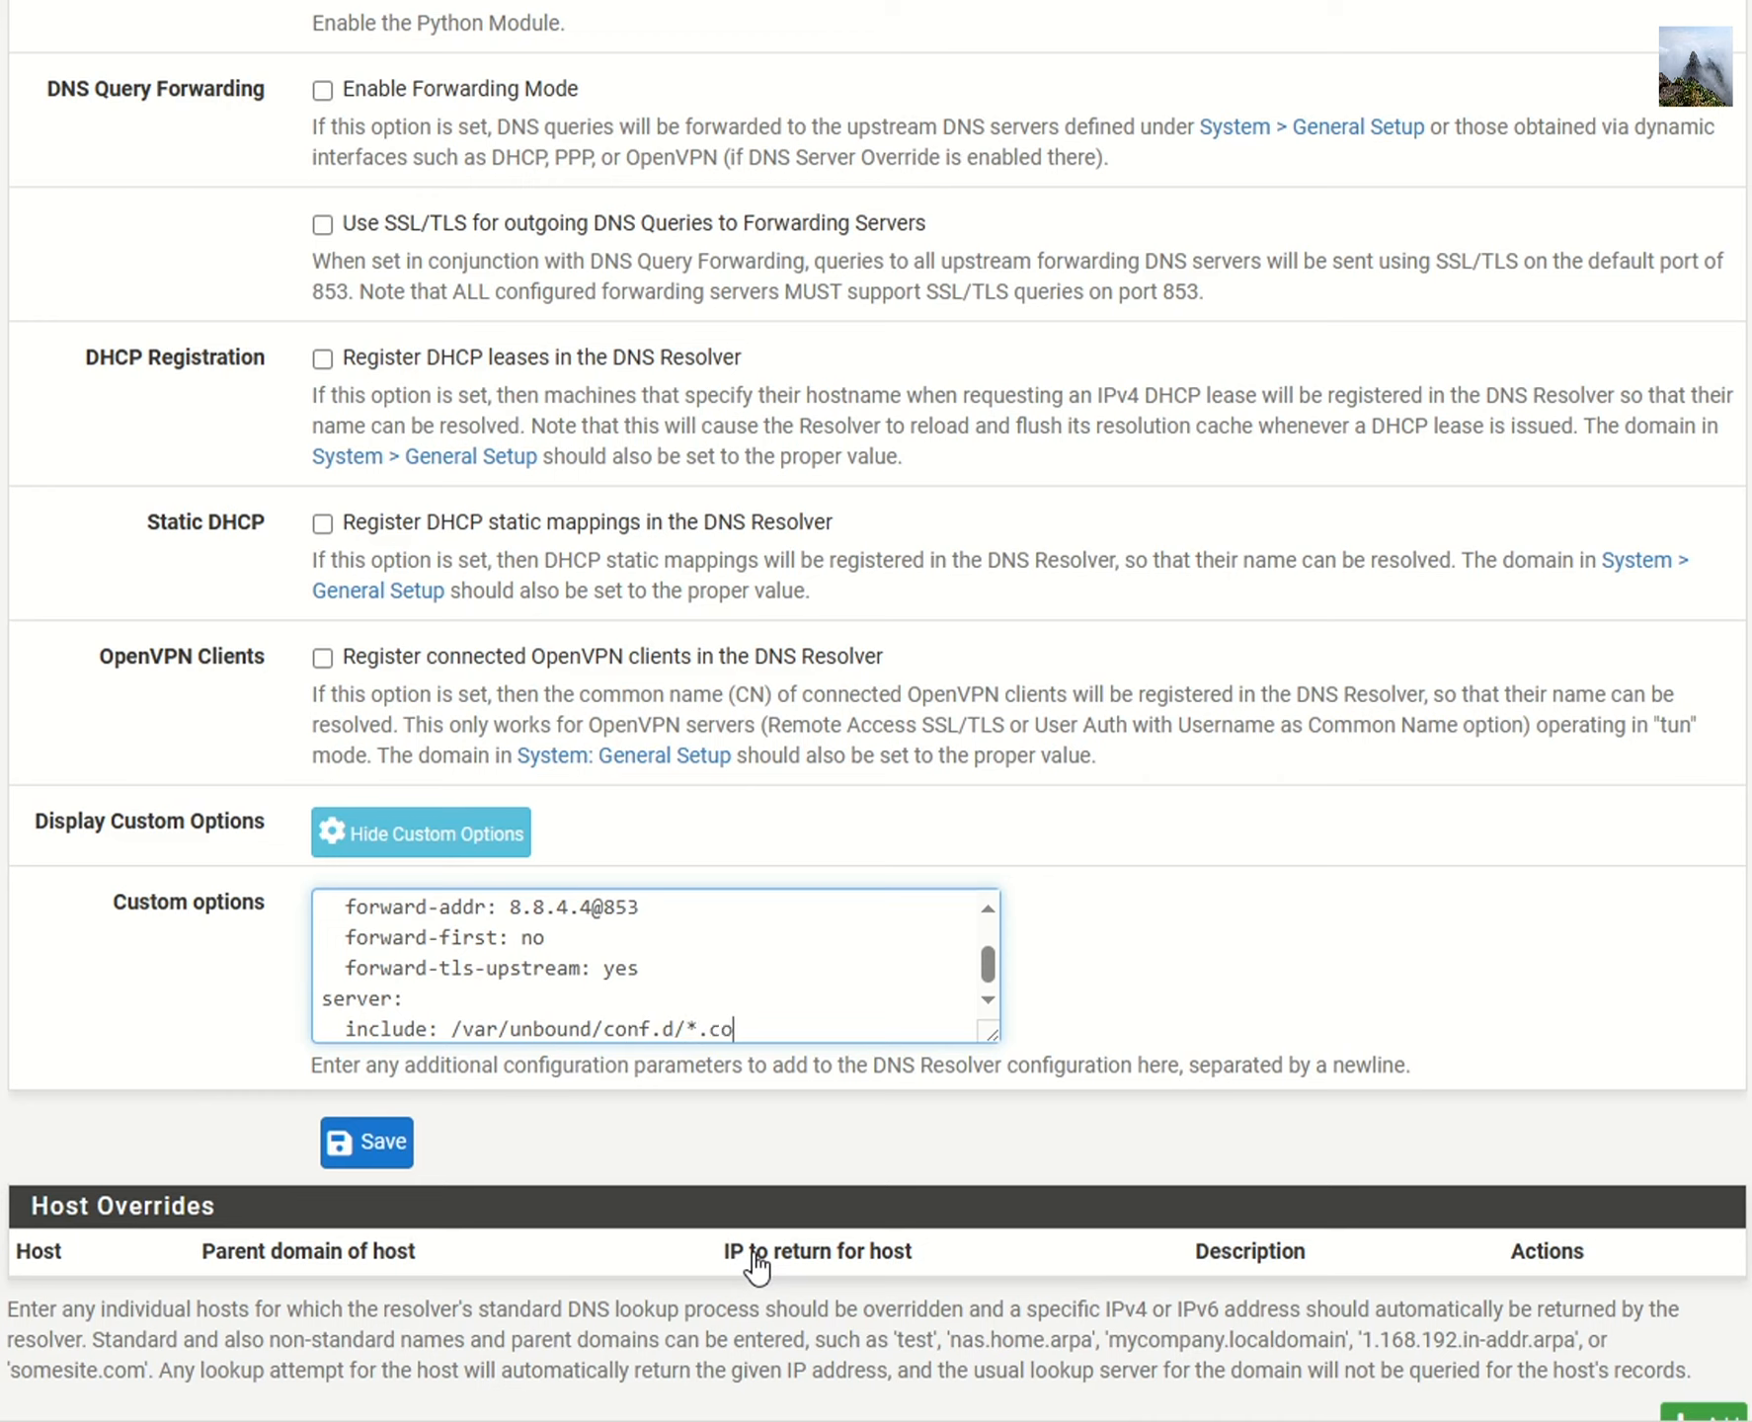
type("nf")
left_click_drag(993, 960, 994, 916)
Step: Review the custom options and save the DNS Resolver General Settings
left_click(993, 1014)
left_click(993, 1014)
left_click(993, 1014)
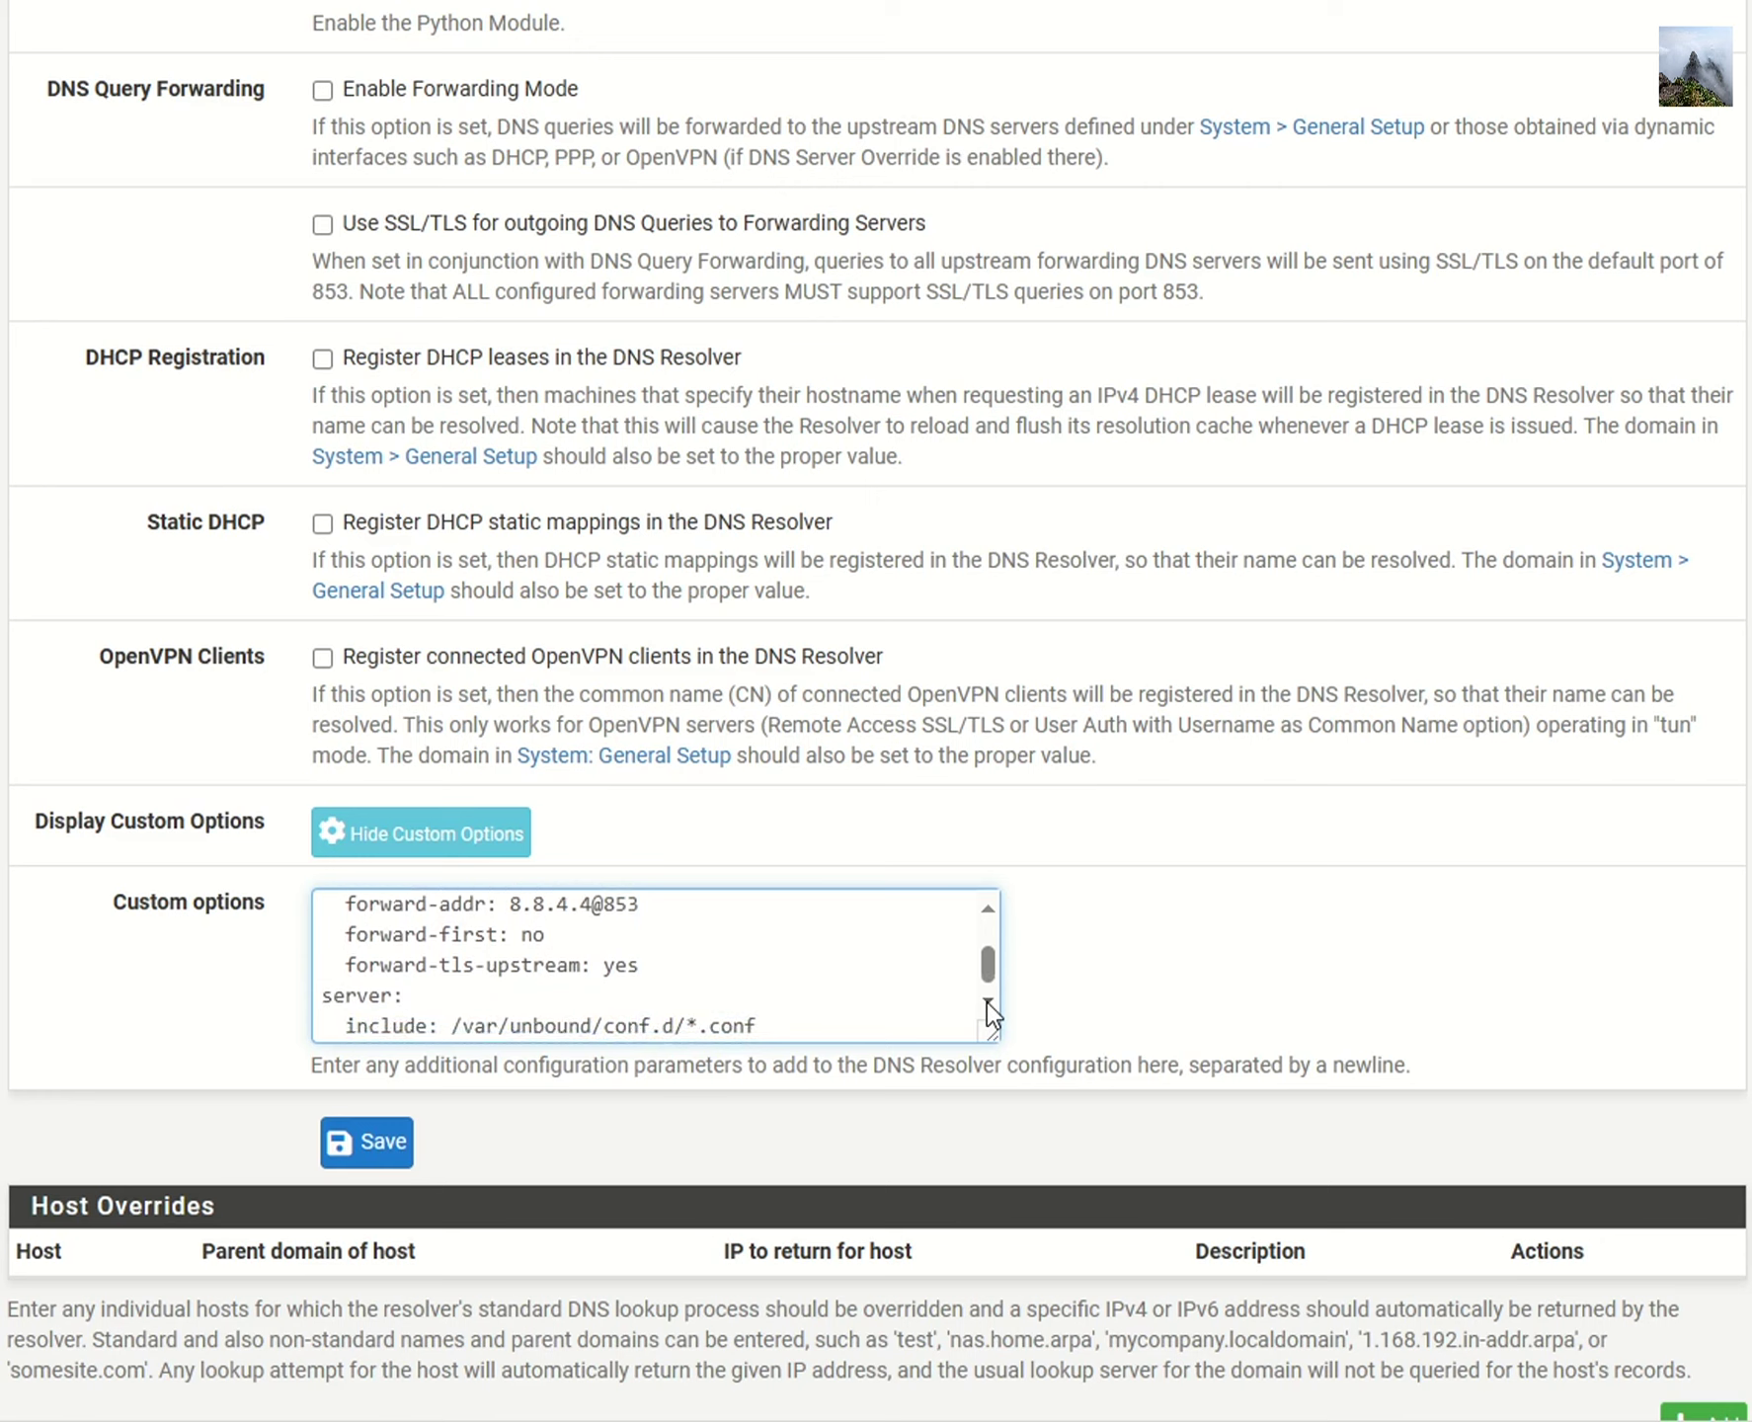
left_click(391, 1149)
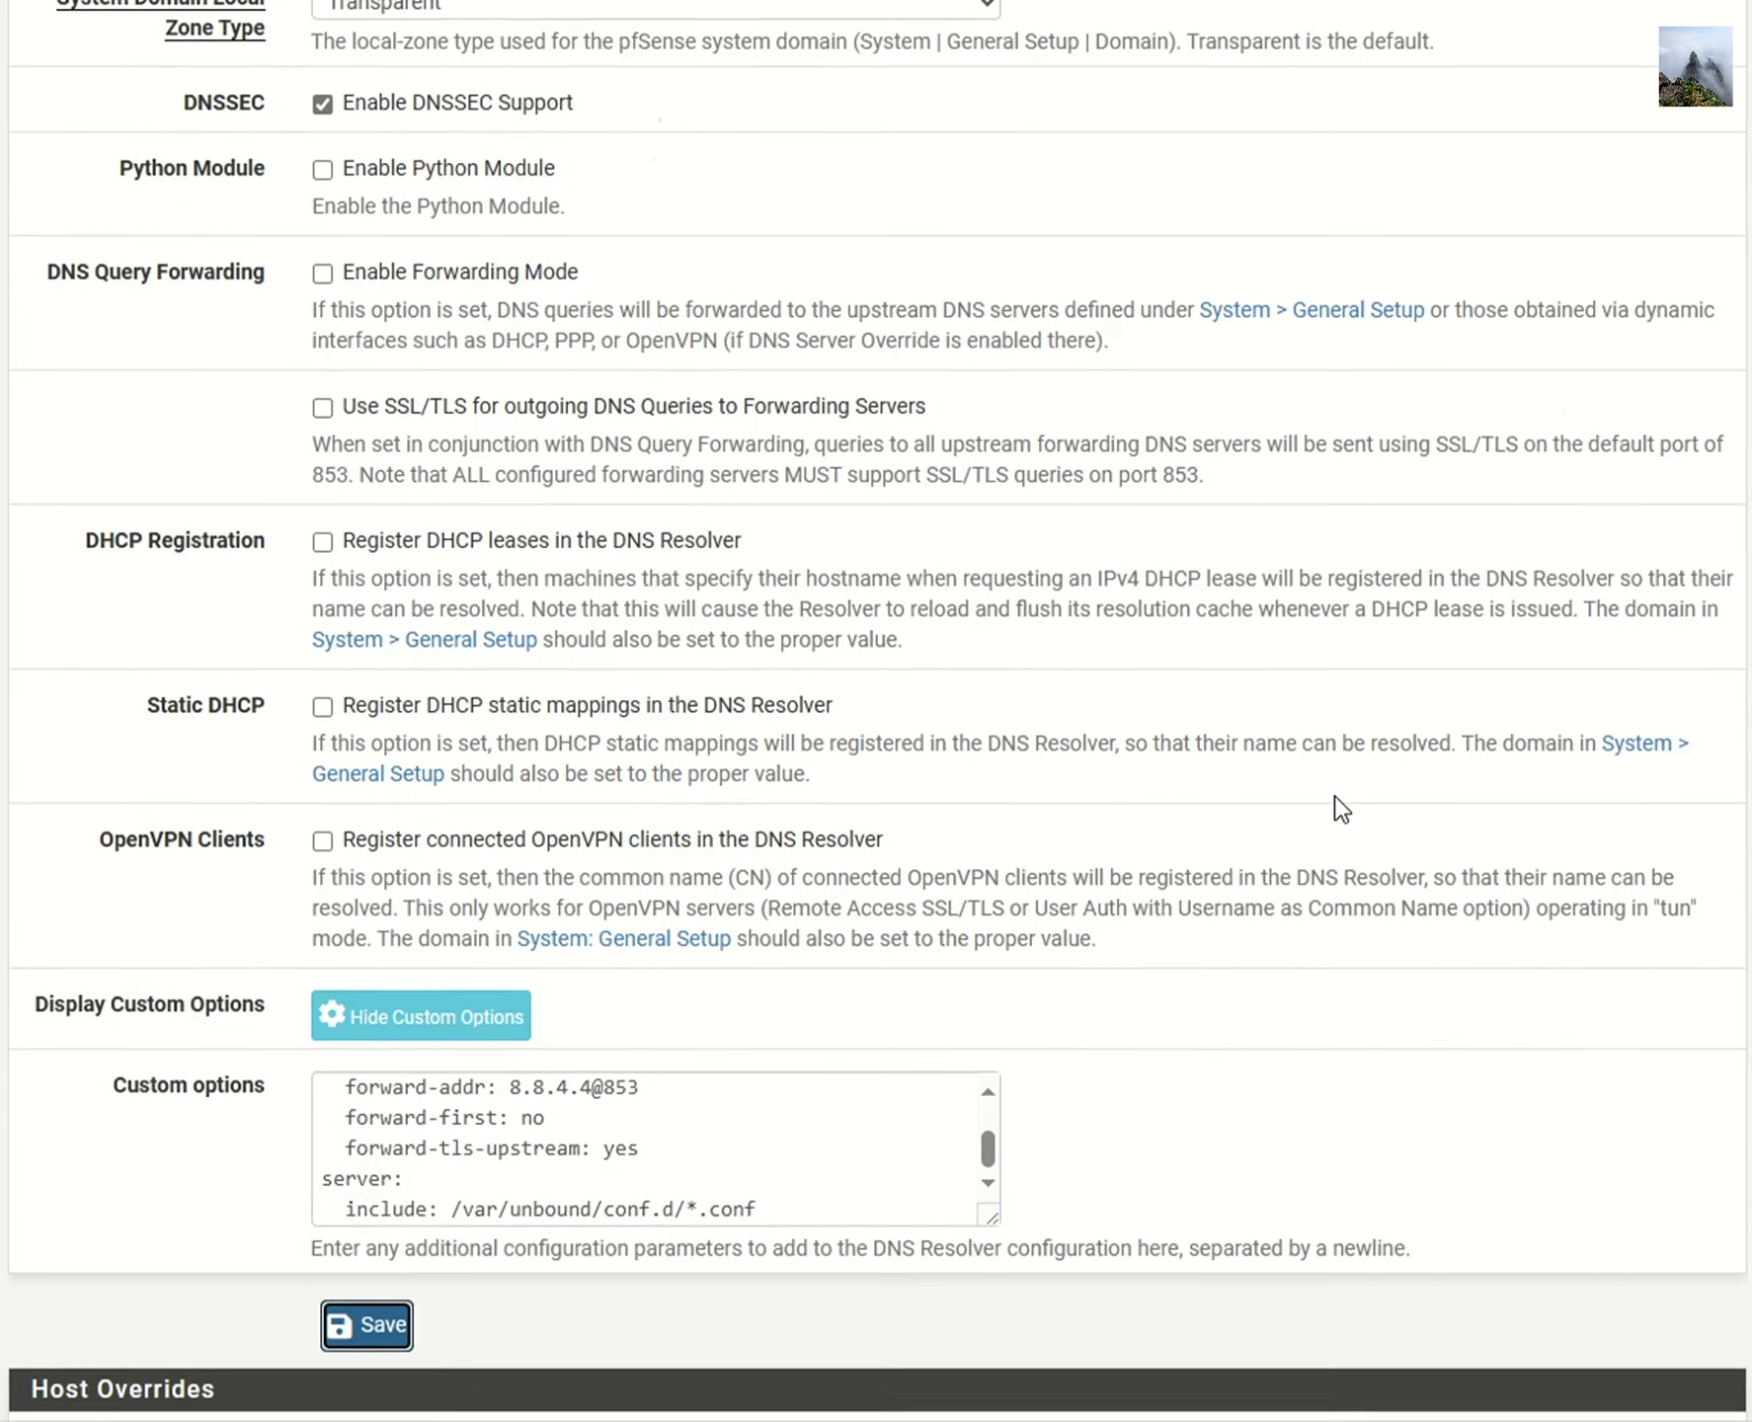
scroll(1342, 806, "up", 5)
scroll(1342, 807, "up", 5)
scroll(1341, 807, "up", 5)
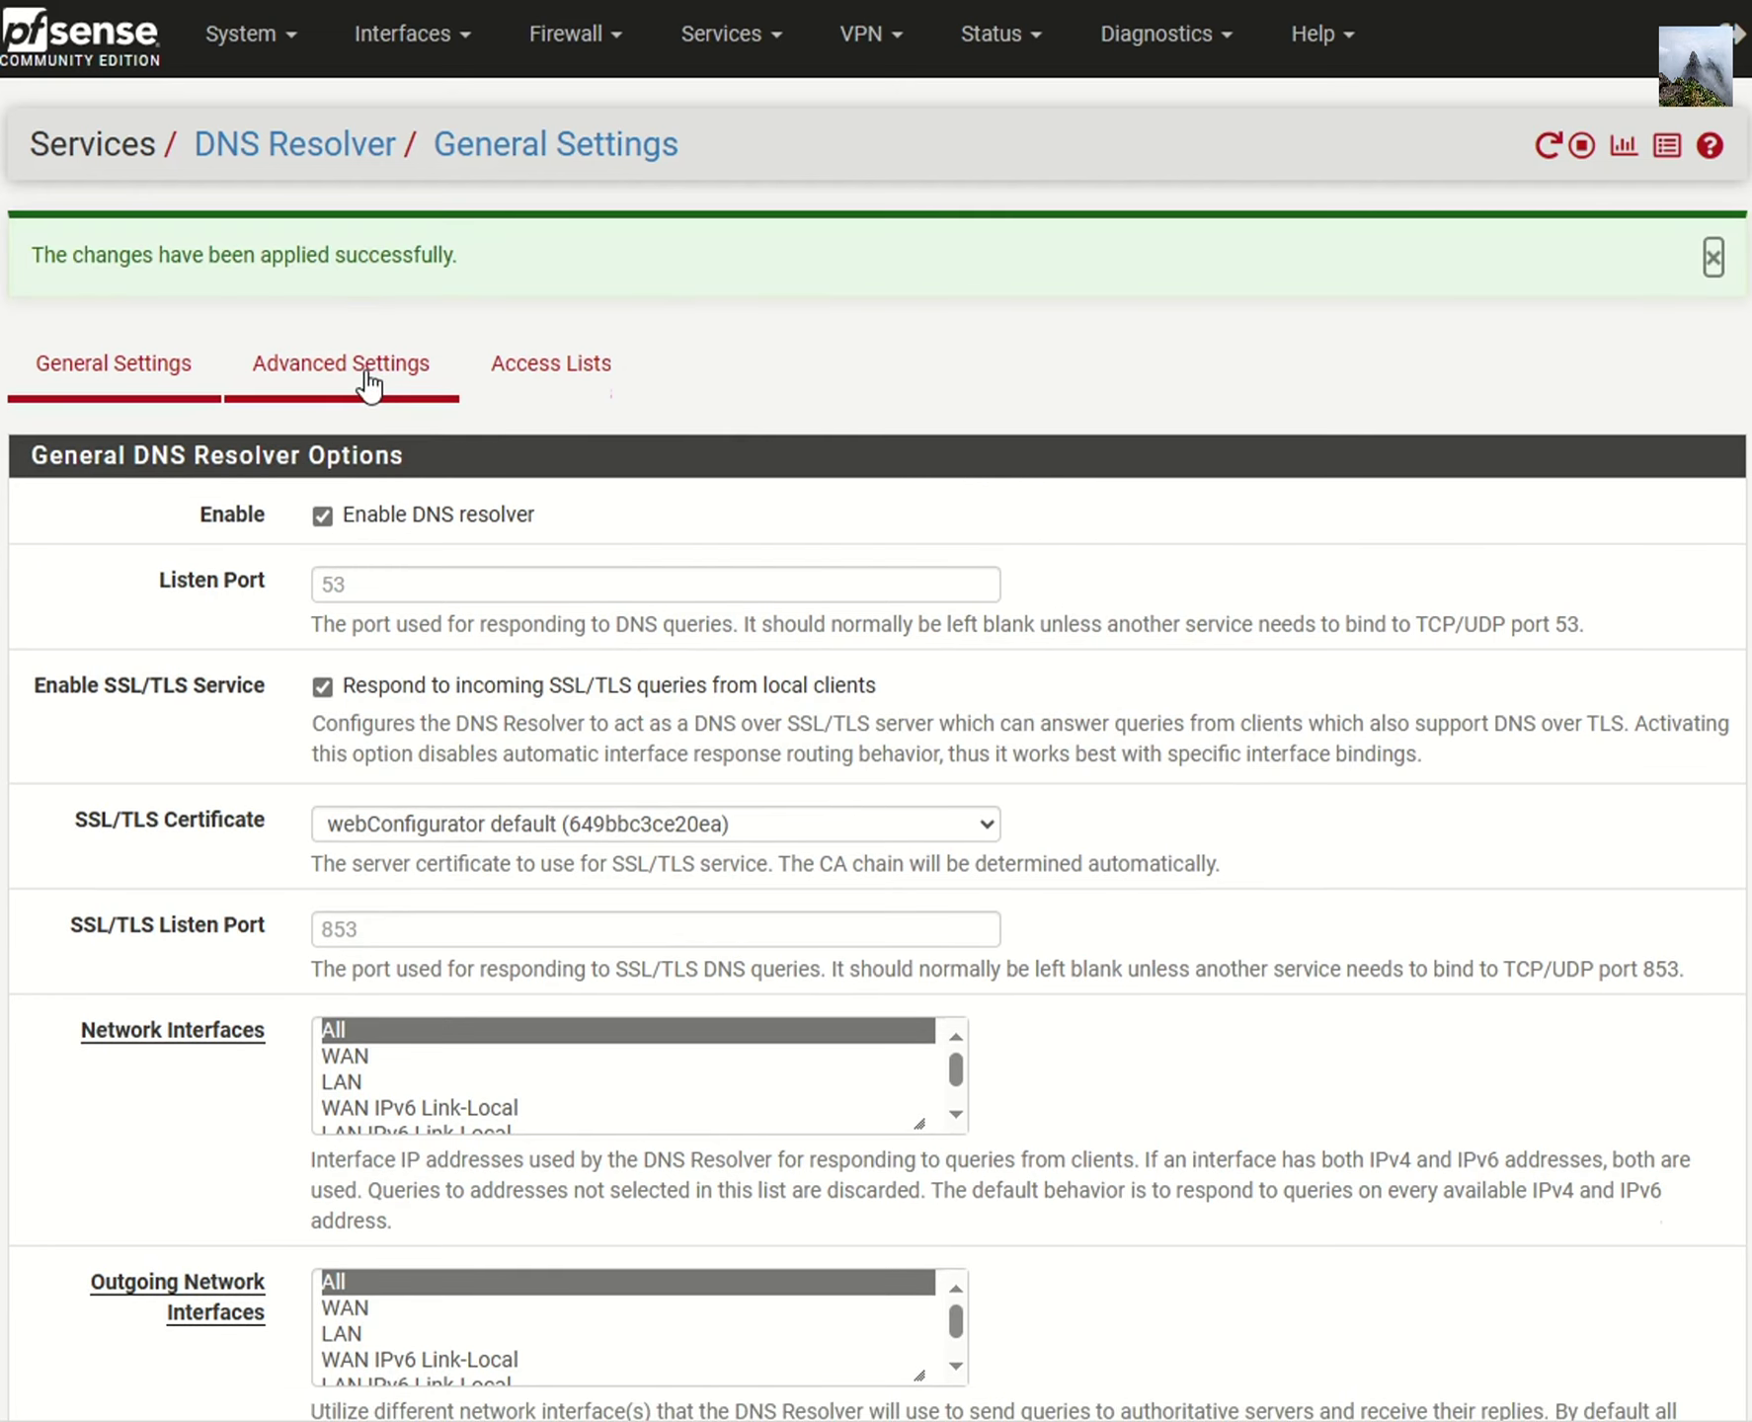
Step: Switch to the DNS Resolver's Advanced Settings page
left_click(367, 366)
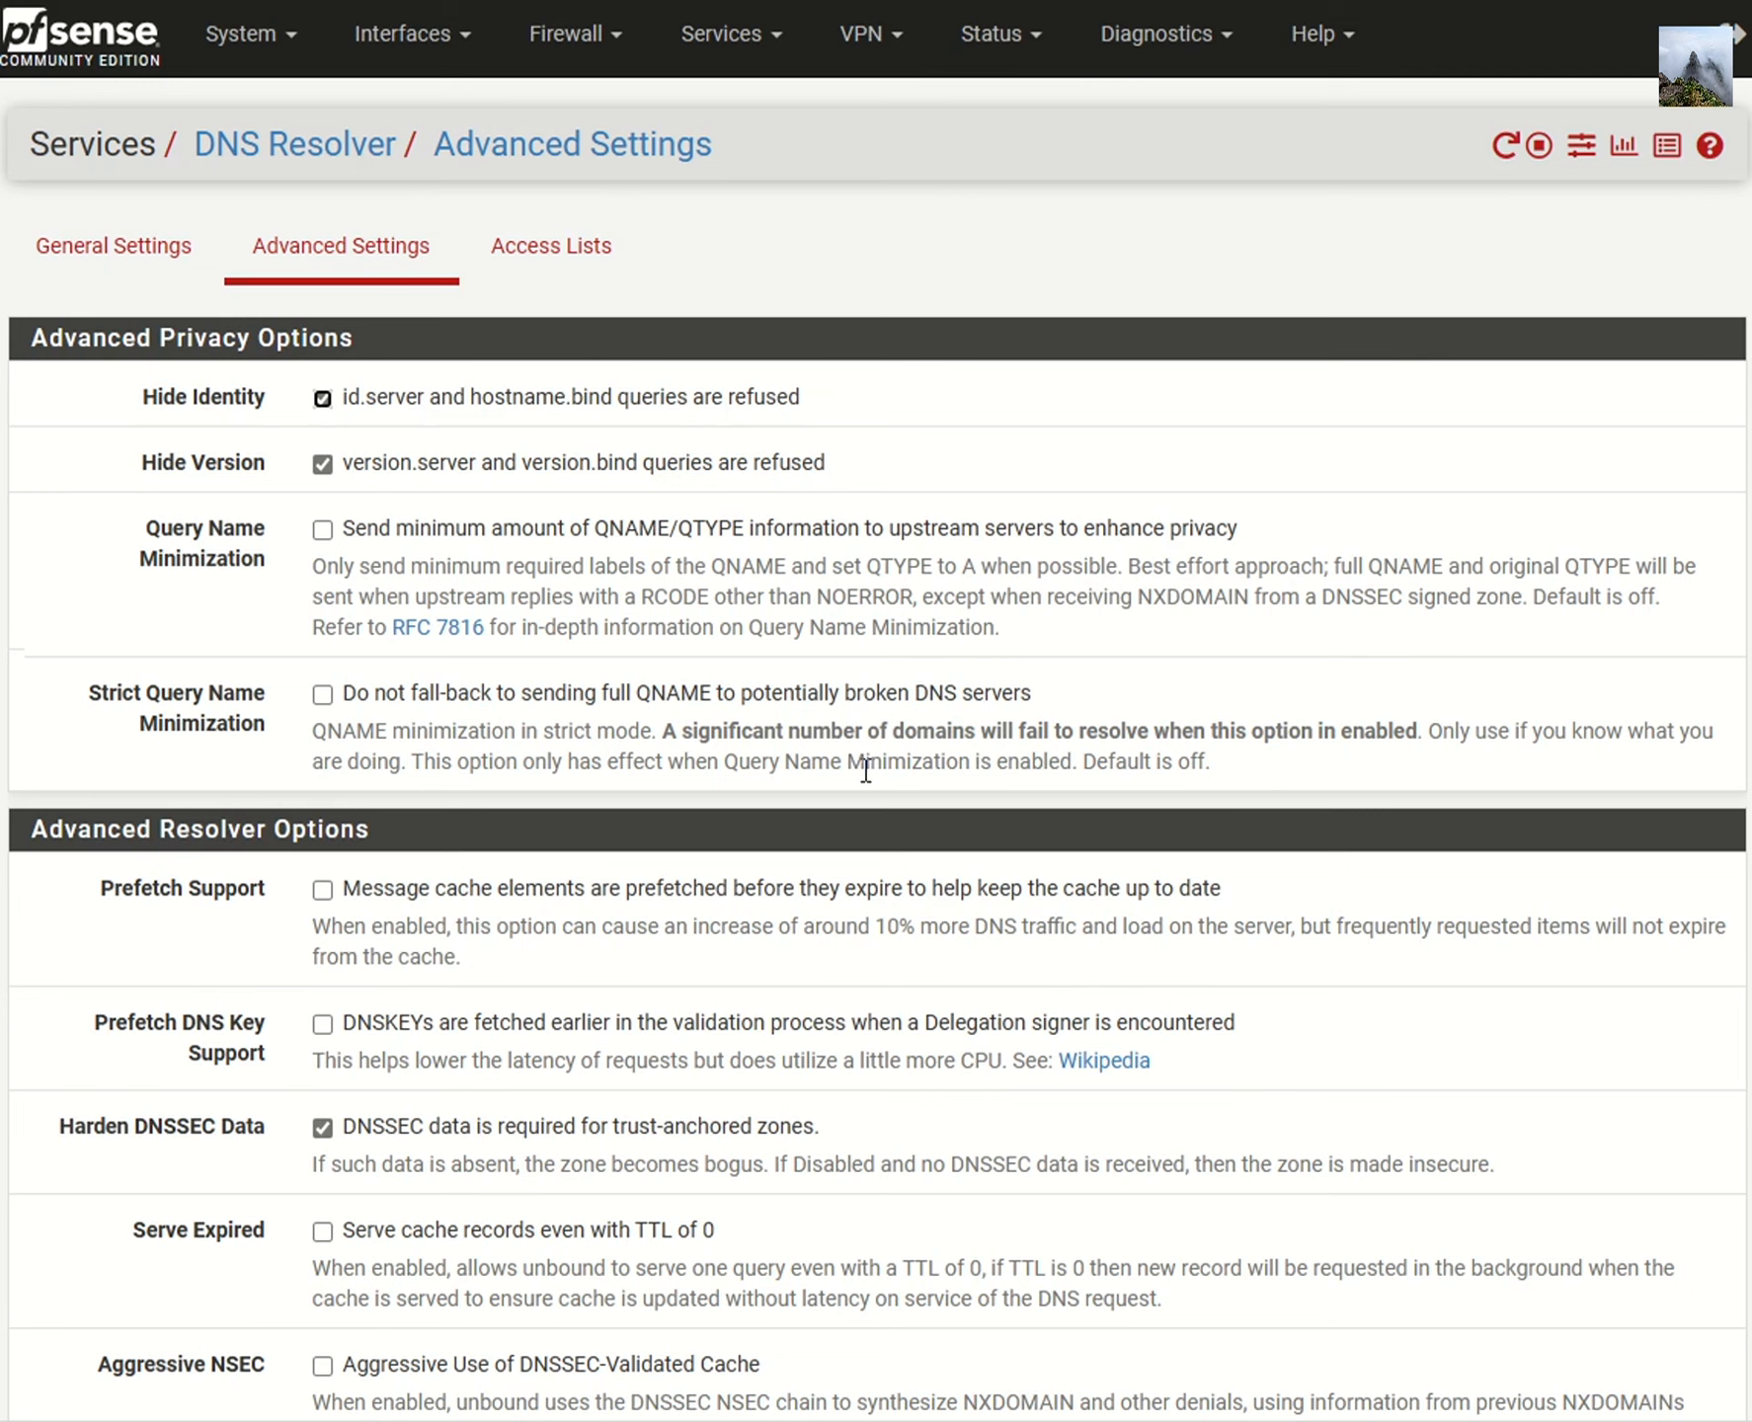